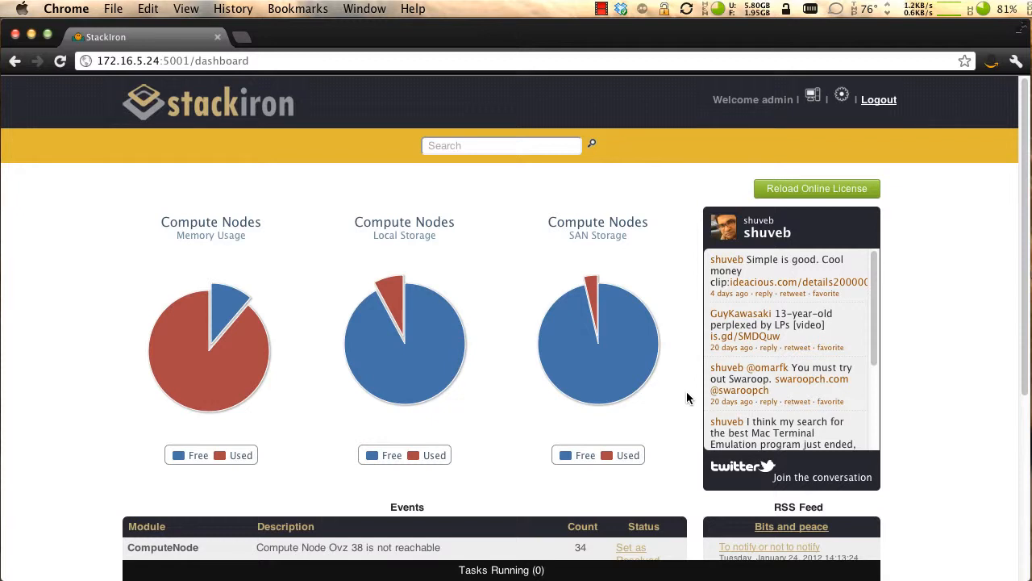
- Review the dashboard's usage charts and events, and open the compute node infrastructure grid
{"action": "scroll", "coordinate": [687, 394], "scroll_direction": "down", "scroll_amount": 4}
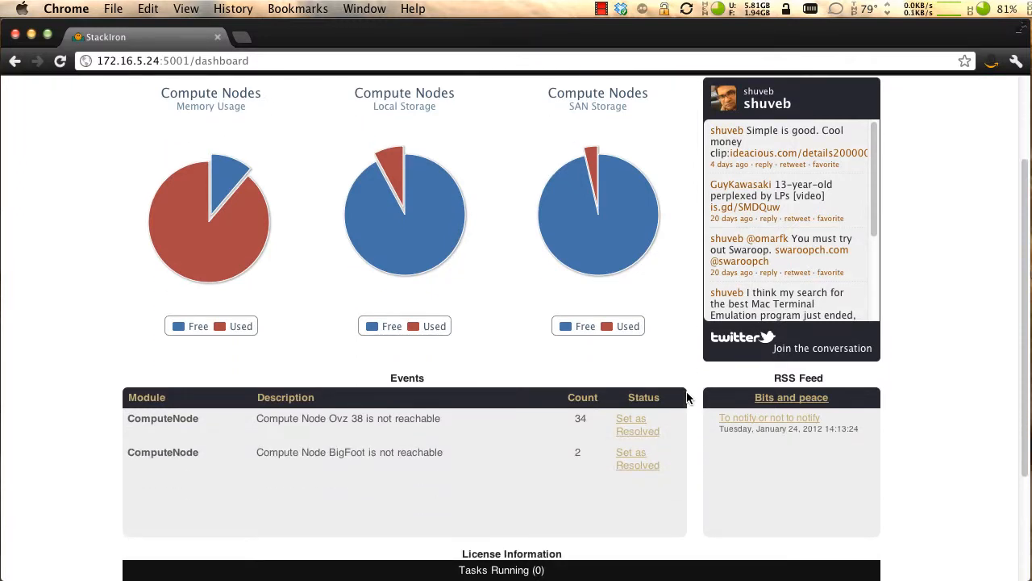
{"action": "scroll", "coordinate": [686, 397], "scroll_direction": "up", "scroll_amount": 4}
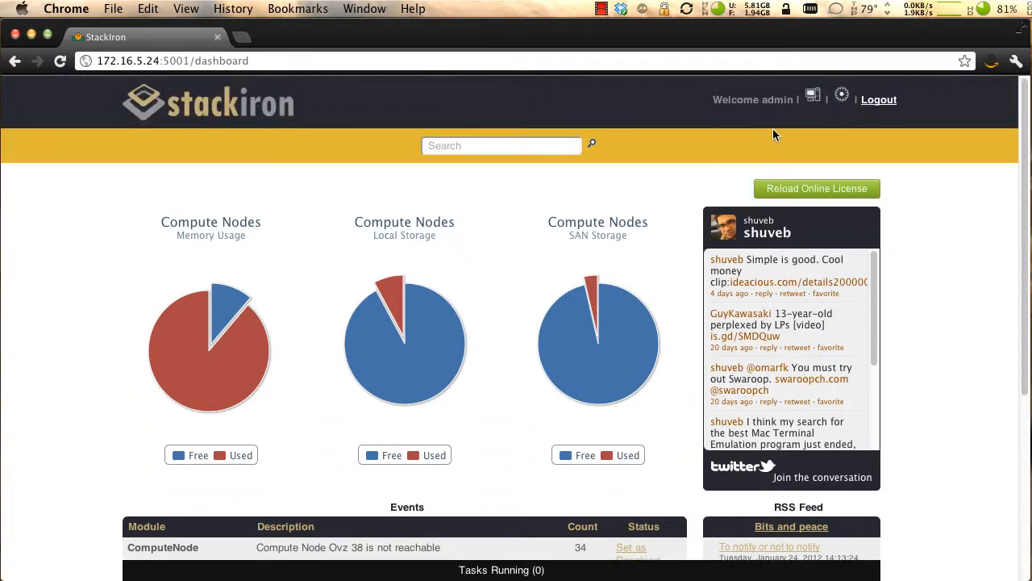
{"action": "left_click", "coordinate": [813, 97]}
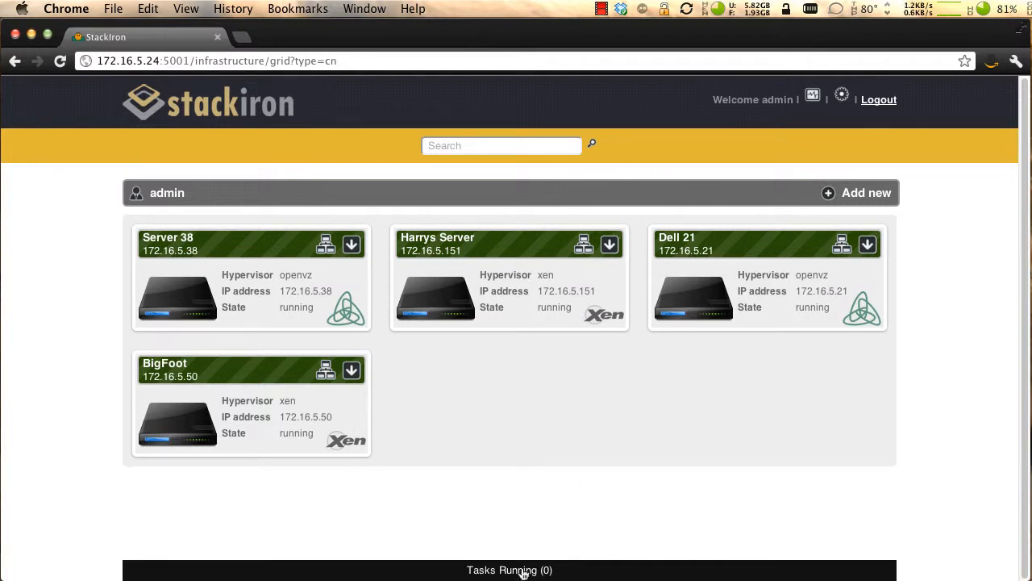
- Search the infrastructure for "harr", review the matching items and close the results
{"action": "left_click", "coordinate": [453, 143]}
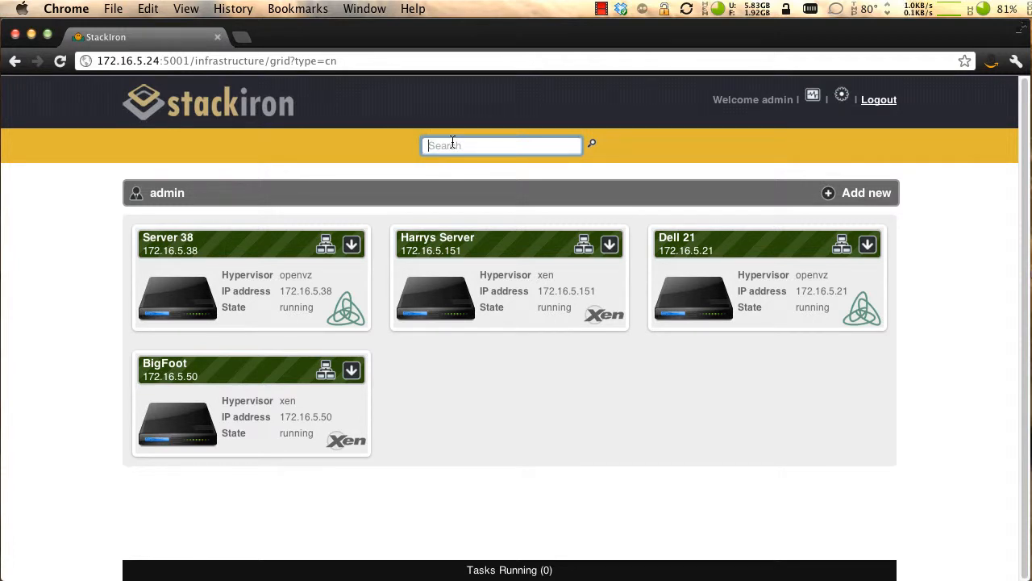
{"action": "type", "text": "harr"}
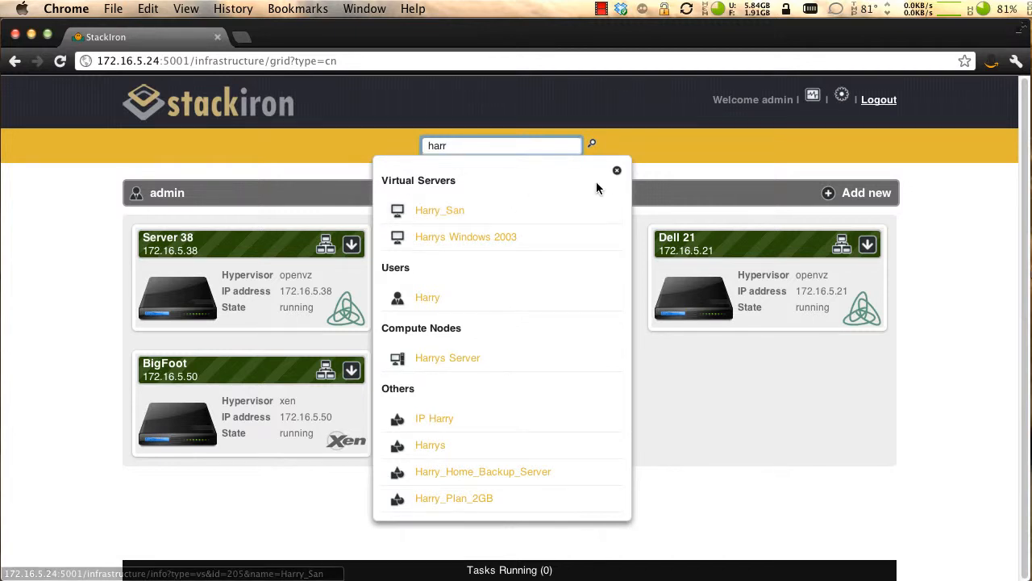
{"action": "left_click", "coordinate": [616, 170]}
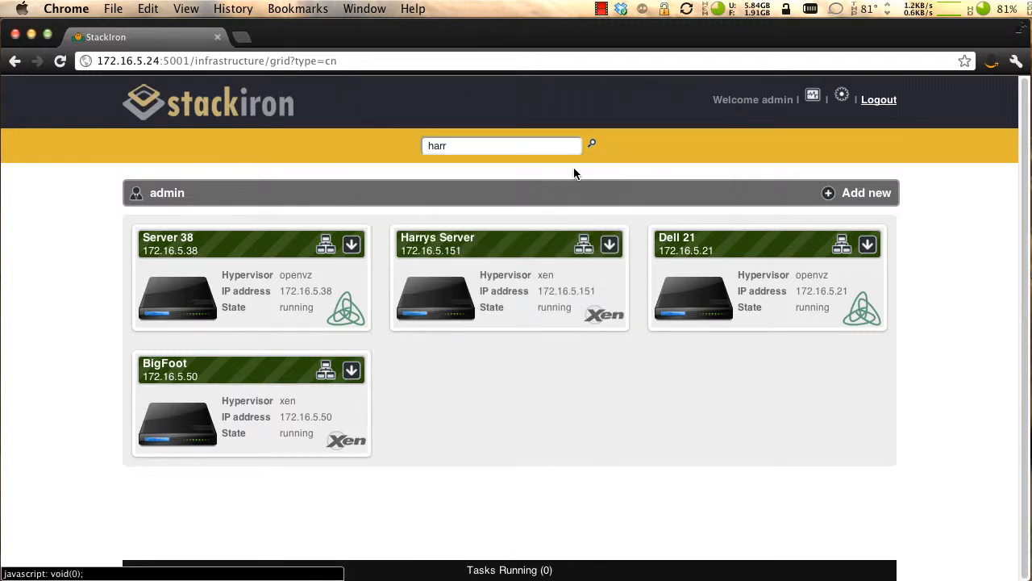
- Start the stopped virtual server Ubuntu_San_3 on Server 38 and dismiss the notification
{"action": "left_click", "coordinate": [325, 245]}
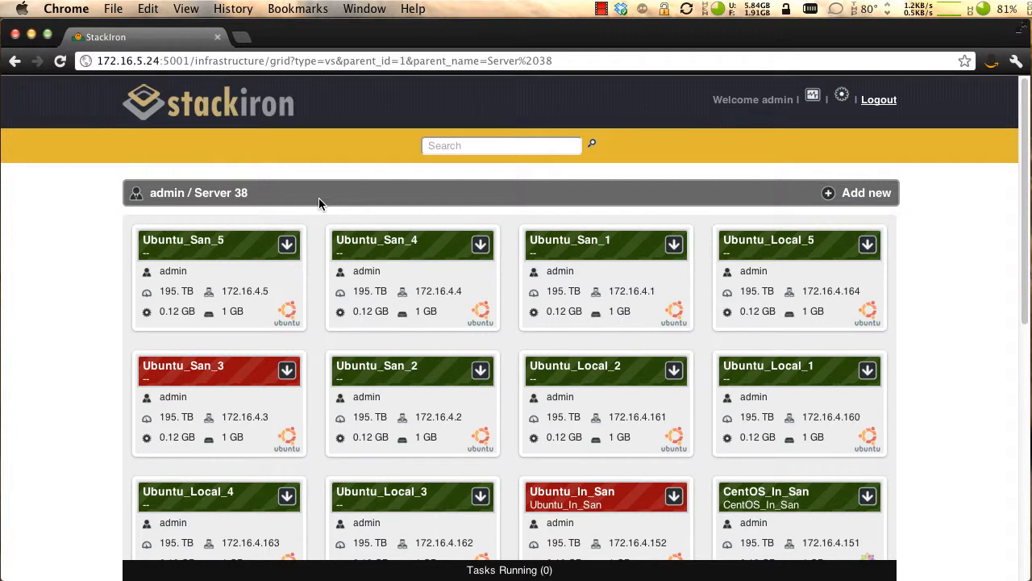
{"action": "left_click", "coordinate": [288, 371]}
{"action": "left_click", "coordinate": [193, 406]}
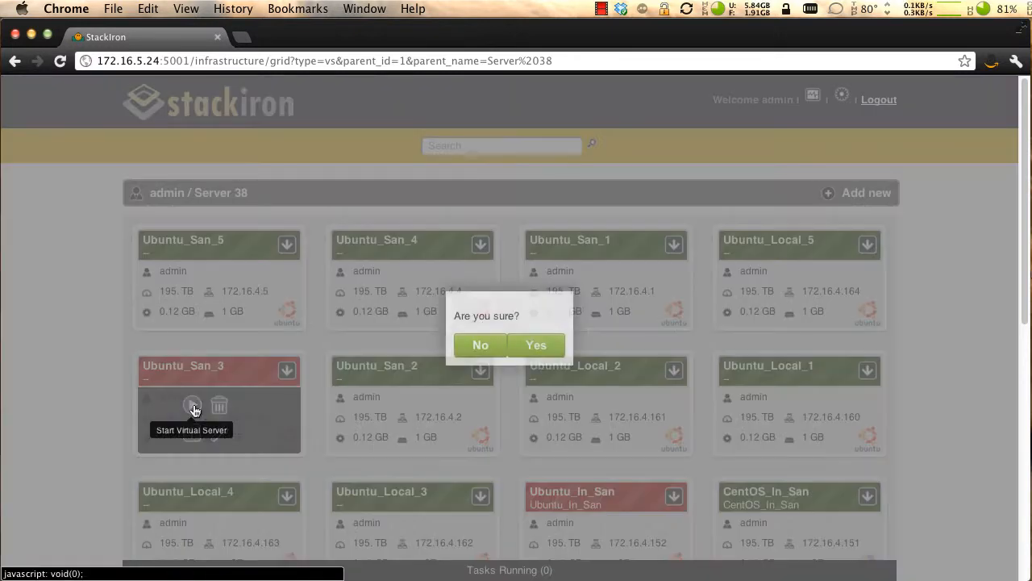
{"action": "left_click", "coordinate": [534, 348]}
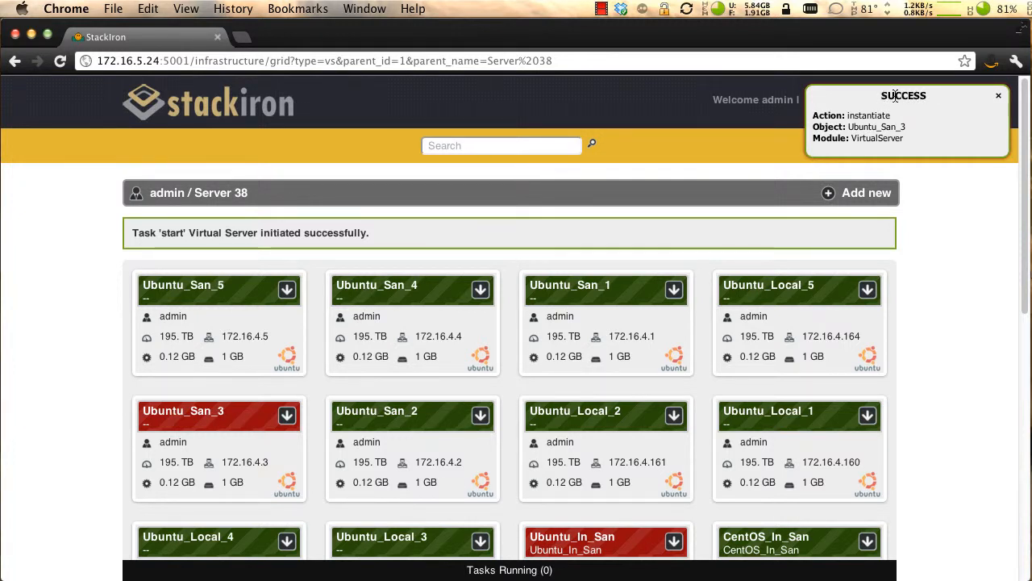
{"action": "left_click", "coordinate": [923, 217]}
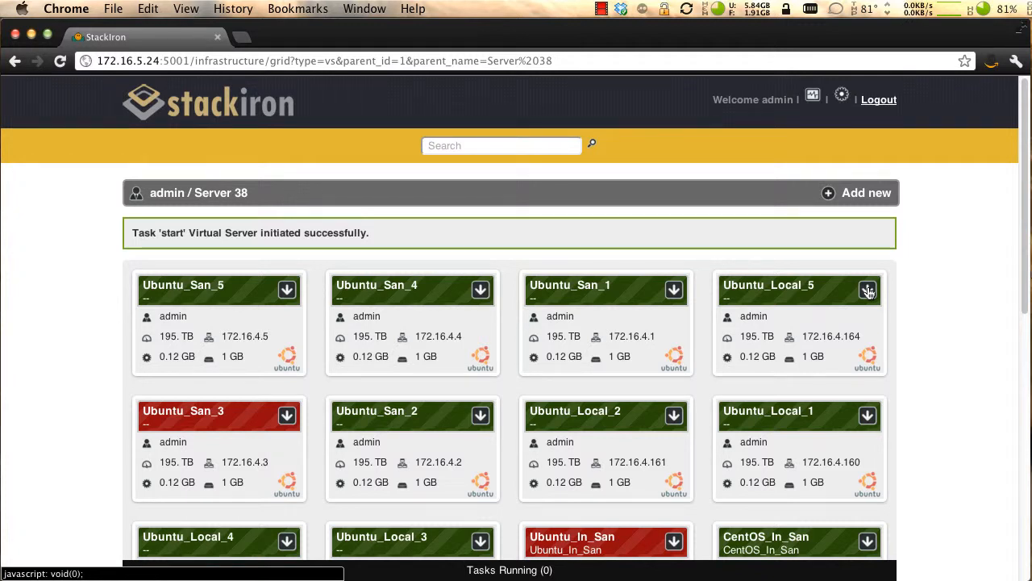
- Open the settings of Ubuntu_Local_5 and examine its hourly, daily, weekly and monthly backup schedule options
{"action": "left_click", "coordinate": [869, 292]}
{"action": "left_click", "coordinate": [802, 353]}
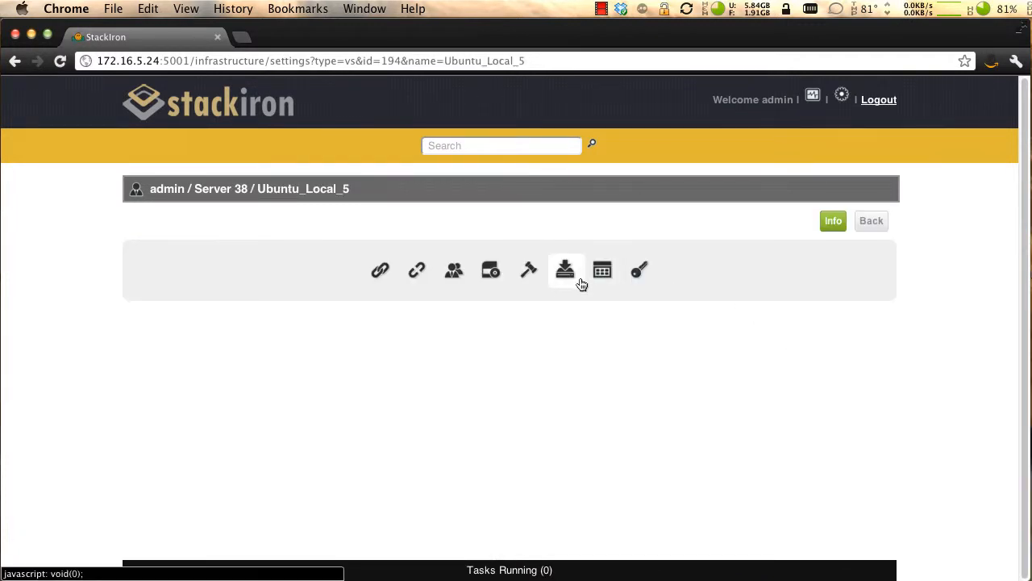
{"action": "left_click", "coordinate": [602, 272]}
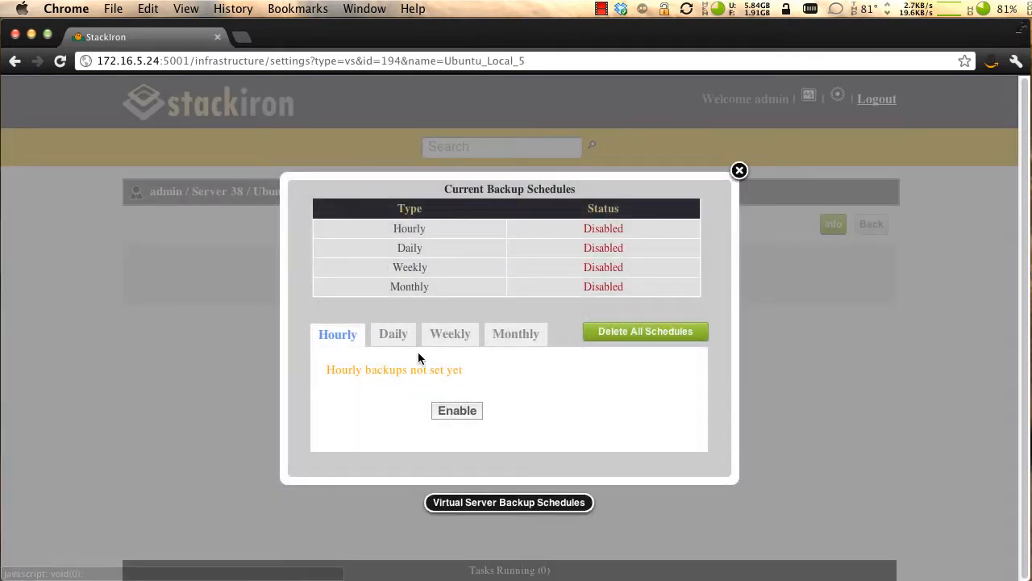
{"action": "left_click", "coordinate": [394, 342]}
{"action": "left_click", "coordinate": [458, 339]}
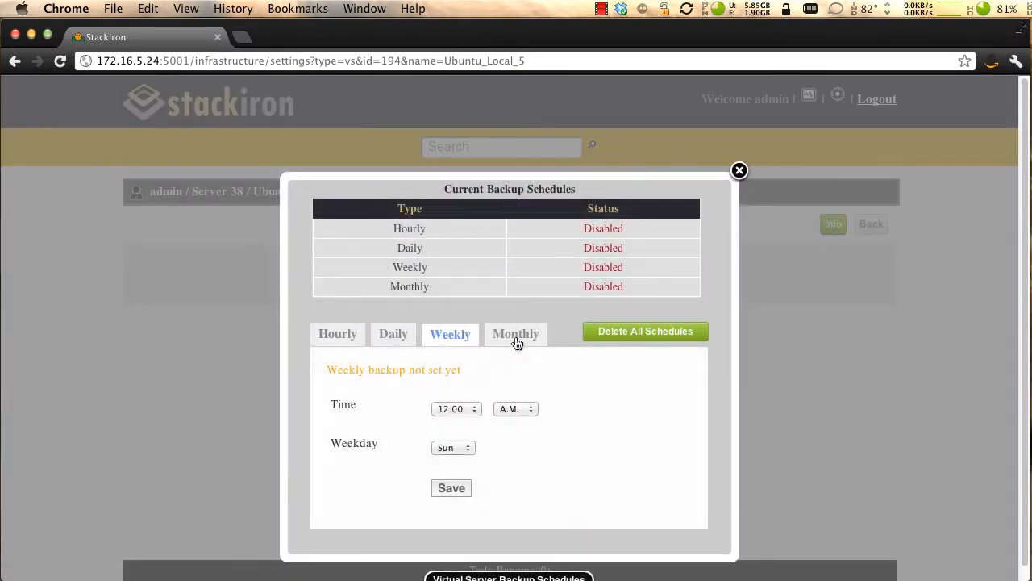
{"action": "left_click", "coordinate": [517, 343]}
{"action": "left_click", "coordinate": [740, 171]}
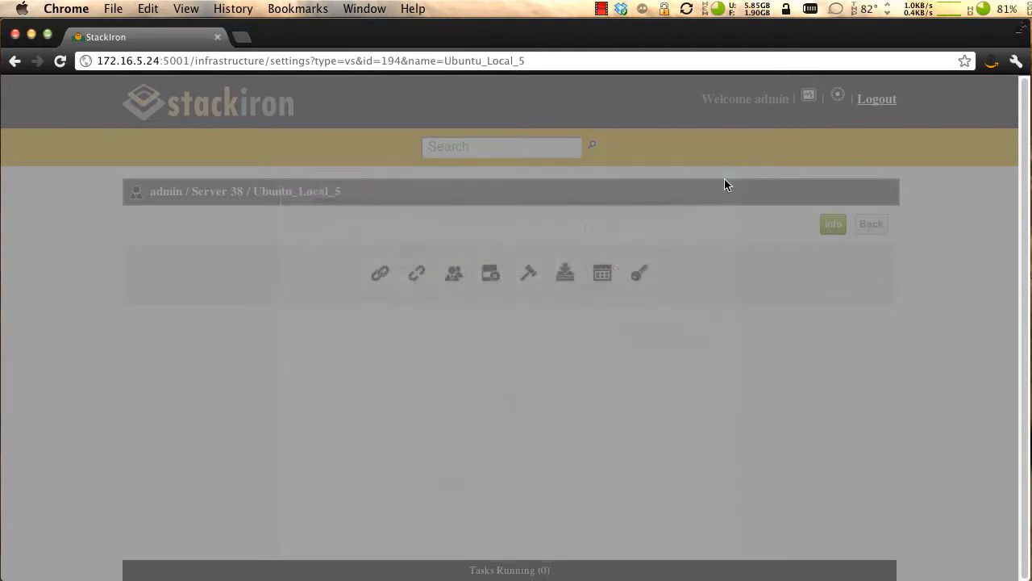
- Check the past backups of Ubuntu_Local_5 and open the server's information page
{"action": "left_click", "coordinate": [566, 270]}
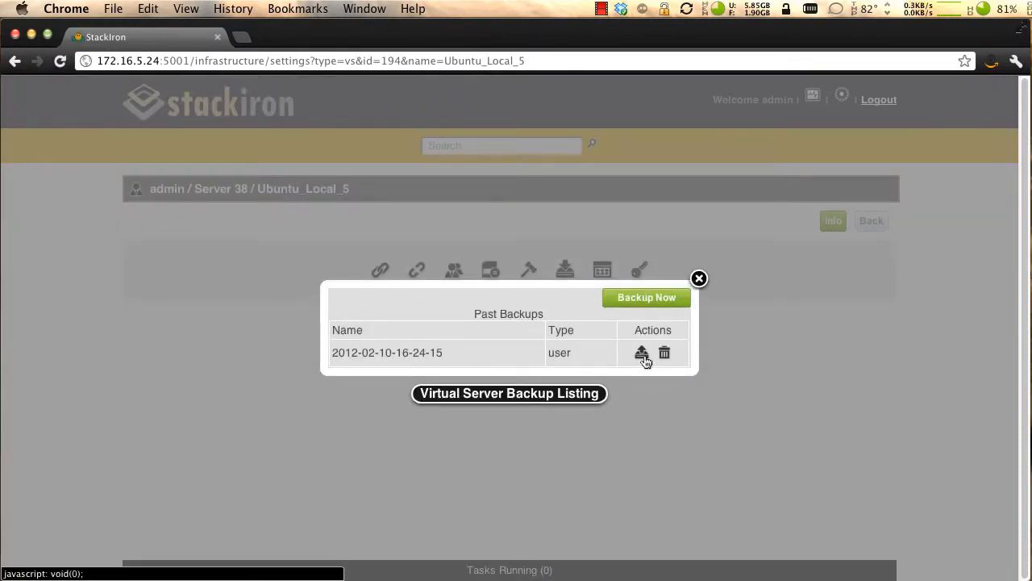
{"action": "left_click", "coordinate": [698, 279]}
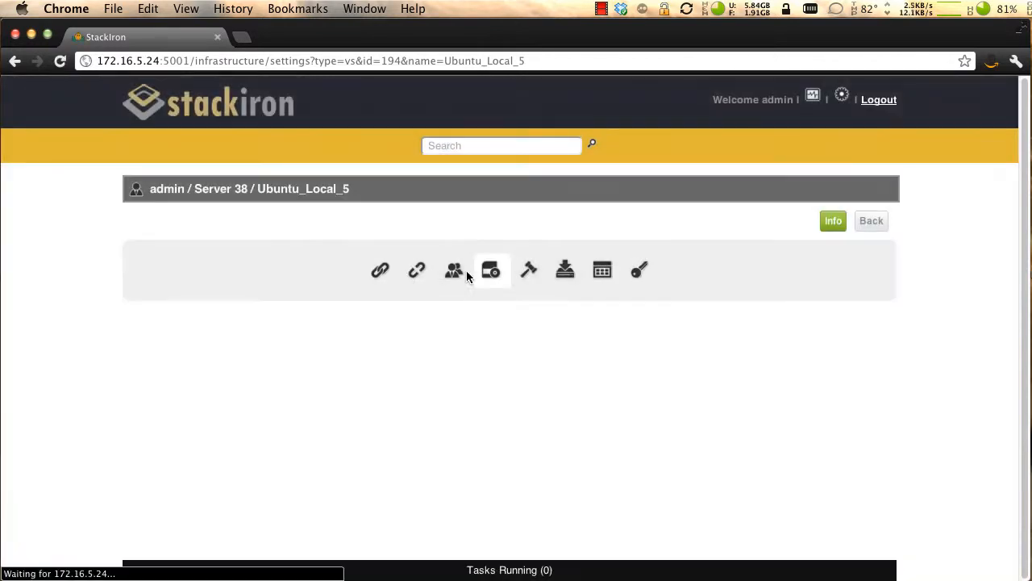
{"action": "left_click", "coordinate": [832, 221]}
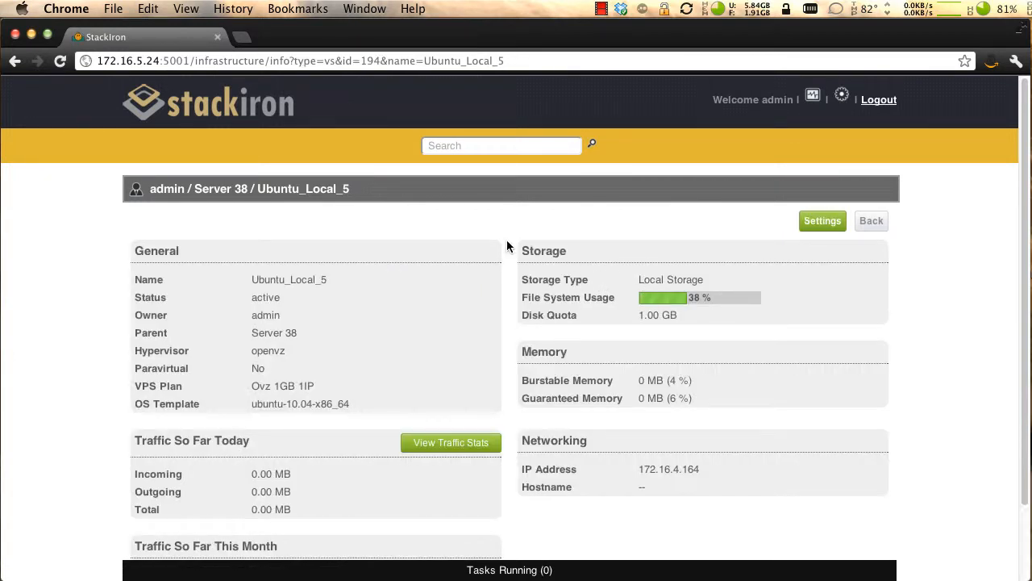
- Open the console of Windows 2003 64 bit on Harrys Server, bring up the Windows logon dialog and close the console
{"action": "left_click", "coordinate": [177, 191]}
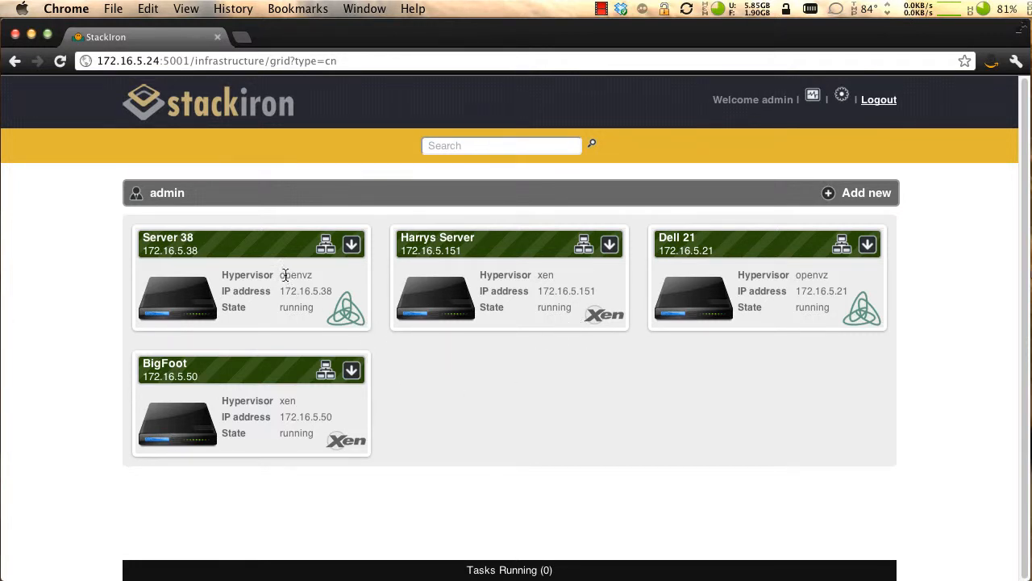
{"action": "left_click", "coordinate": [584, 249]}
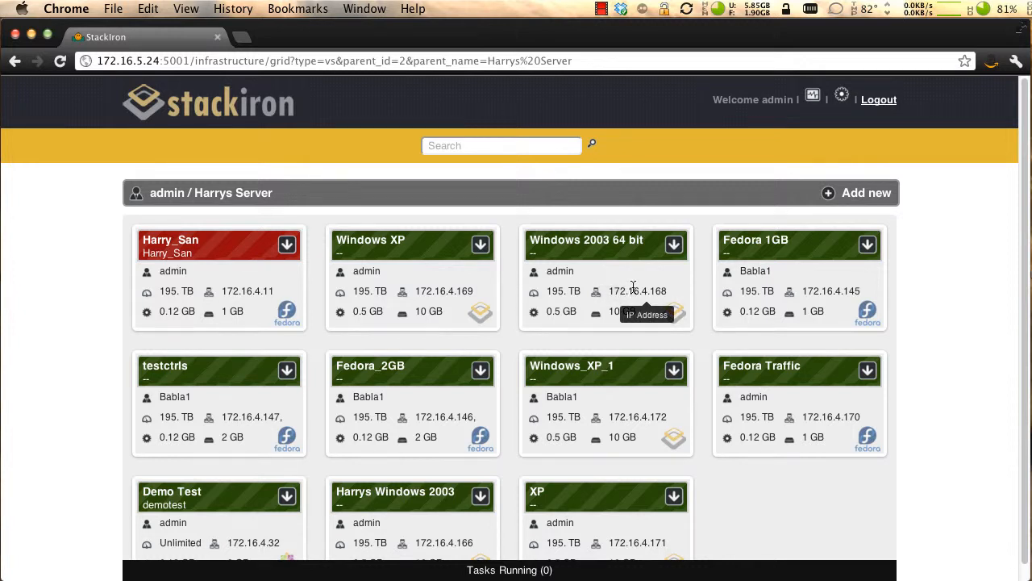
{"action": "left_click", "coordinate": [675, 246]}
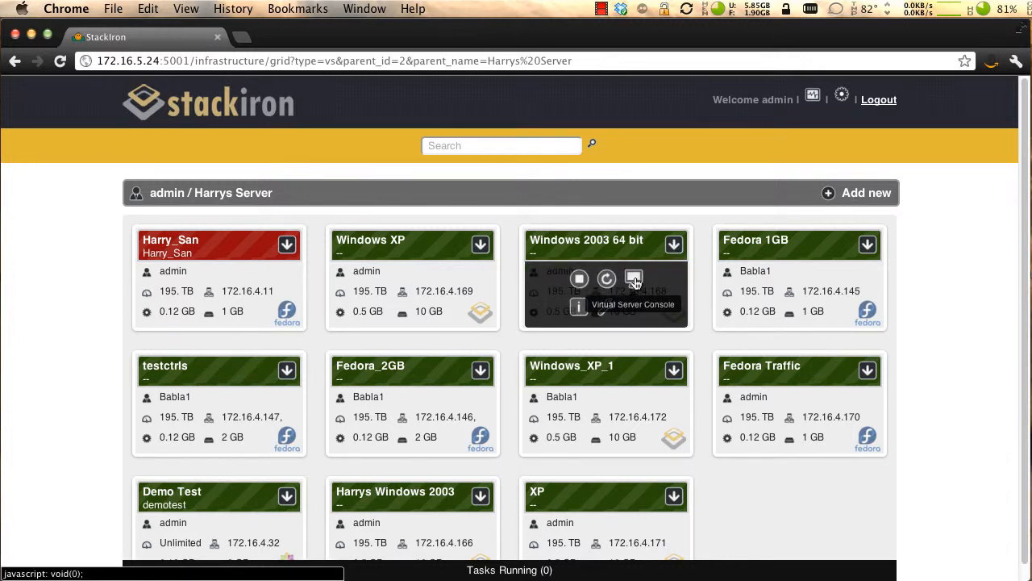
{"action": "left_click", "coordinate": [634, 279]}
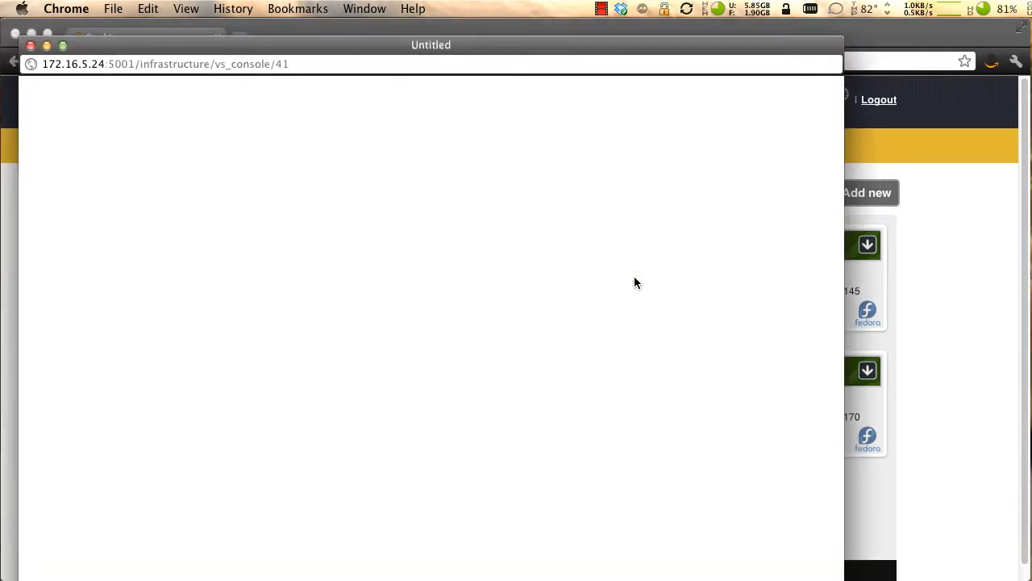
{"action": "left_click_drag", "start_coordinate": [496, 40], "coordinate": [526, 29]}
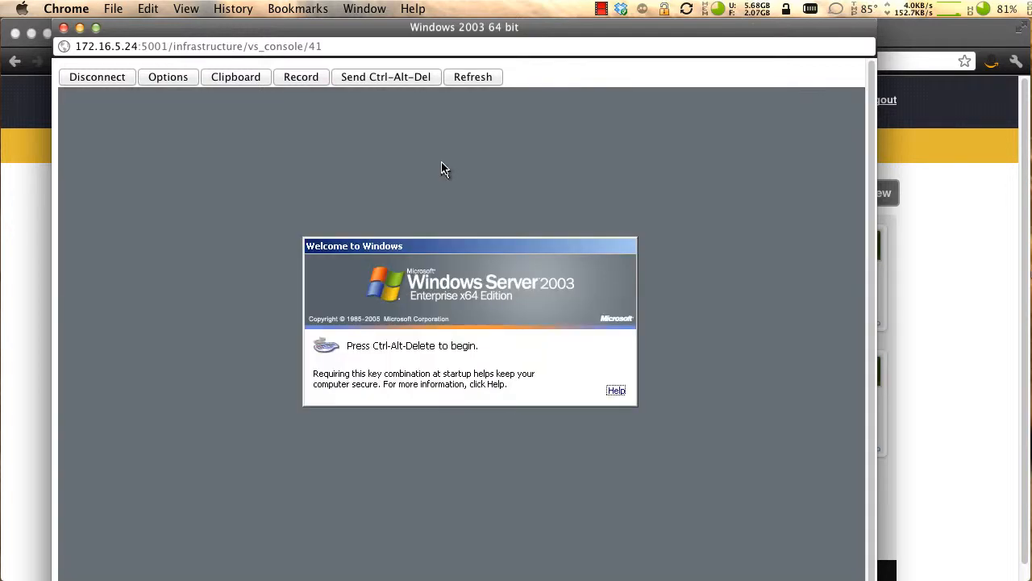
{"action": "left_click", "coordinate": [390, 76]}
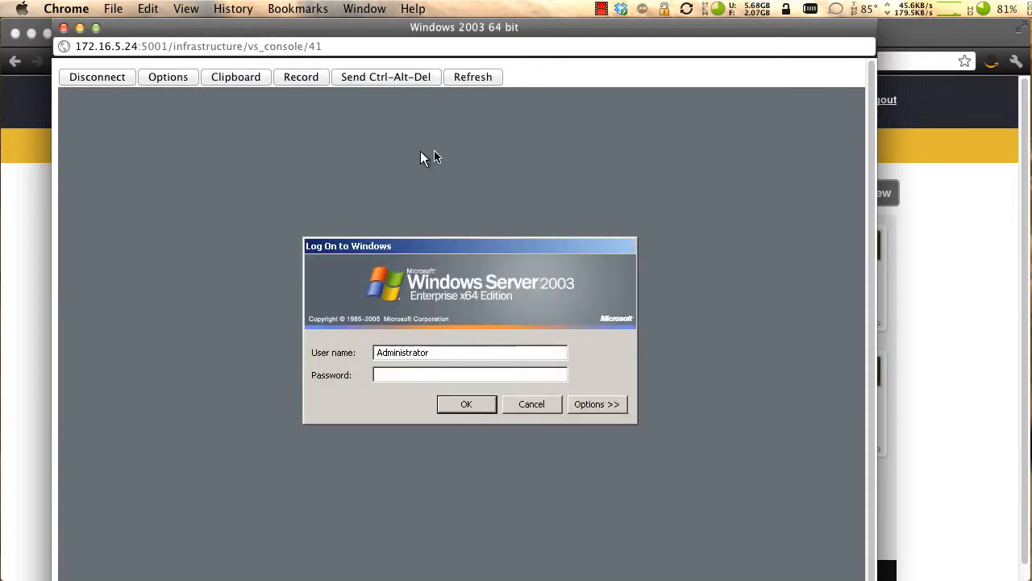
{"action": "left_click", "coordinate": [64, 28]}
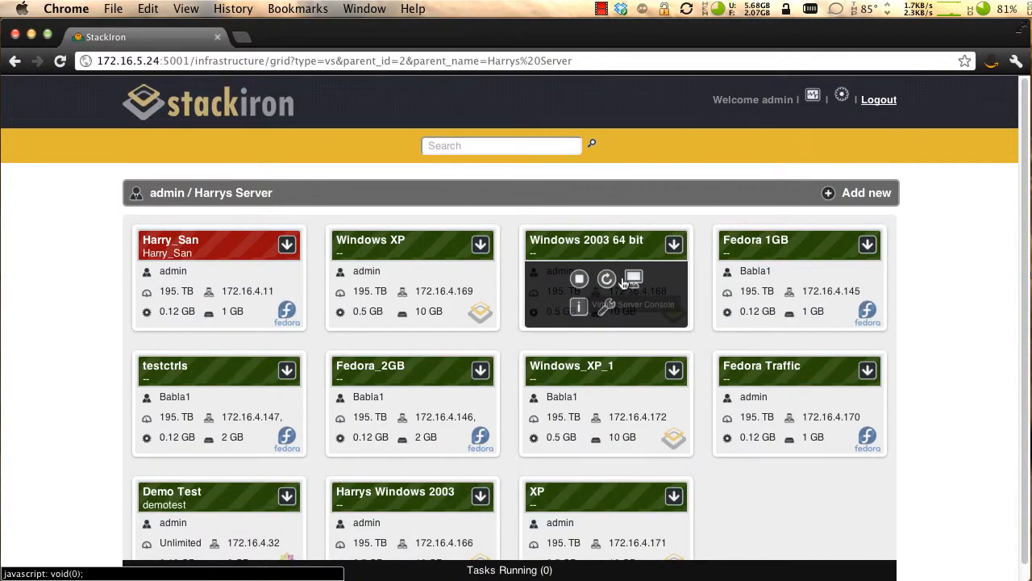
- Examine the CD-ROM and disk association settings of Windows 2003 64 bit and view its information page
{"action": "left_click", "coordinate": [606, 307]}
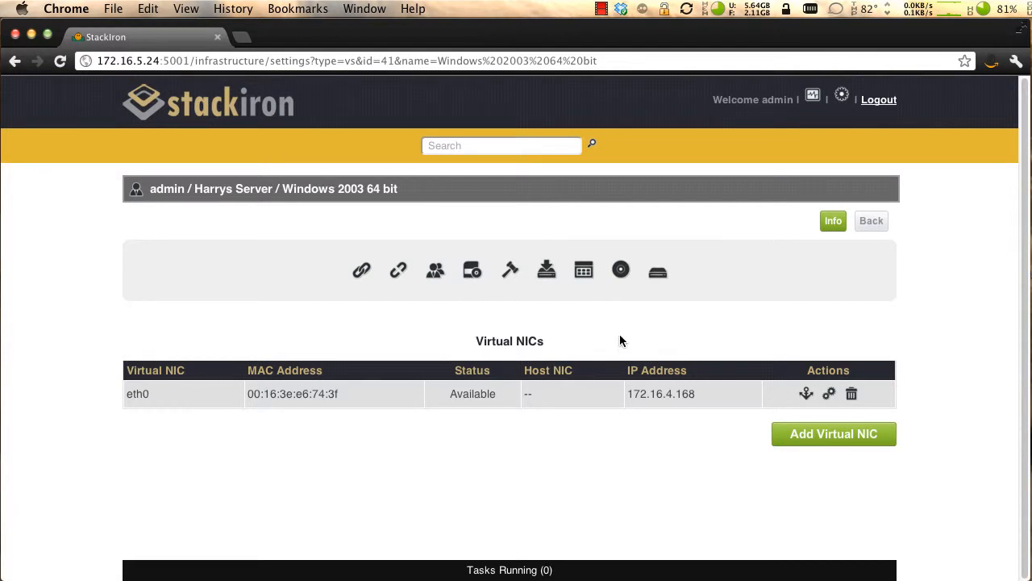
{"action": "left_click", "coordinate": [620, 269]}
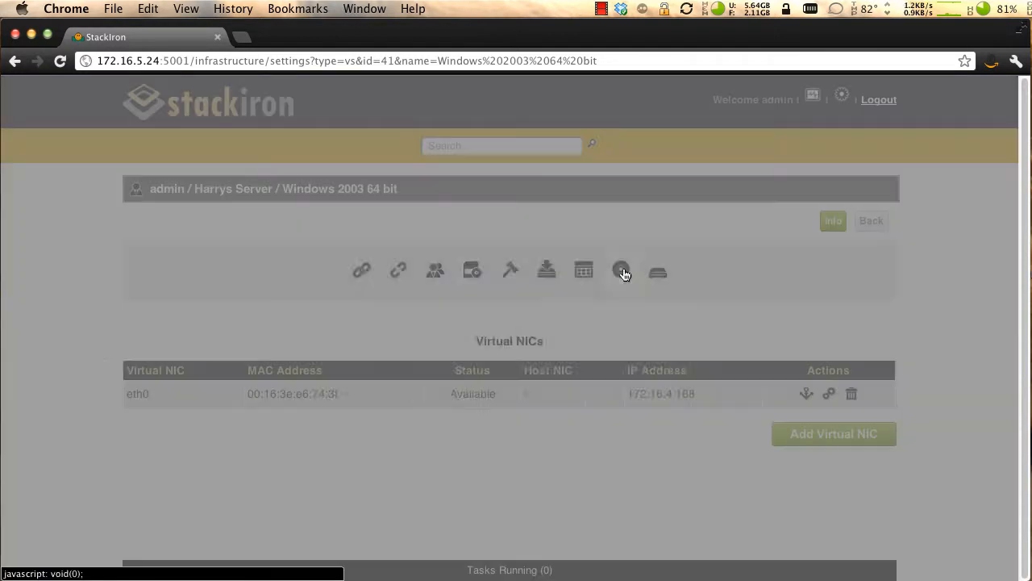
{"action": "left_click", "coordinate": [680, 263]}
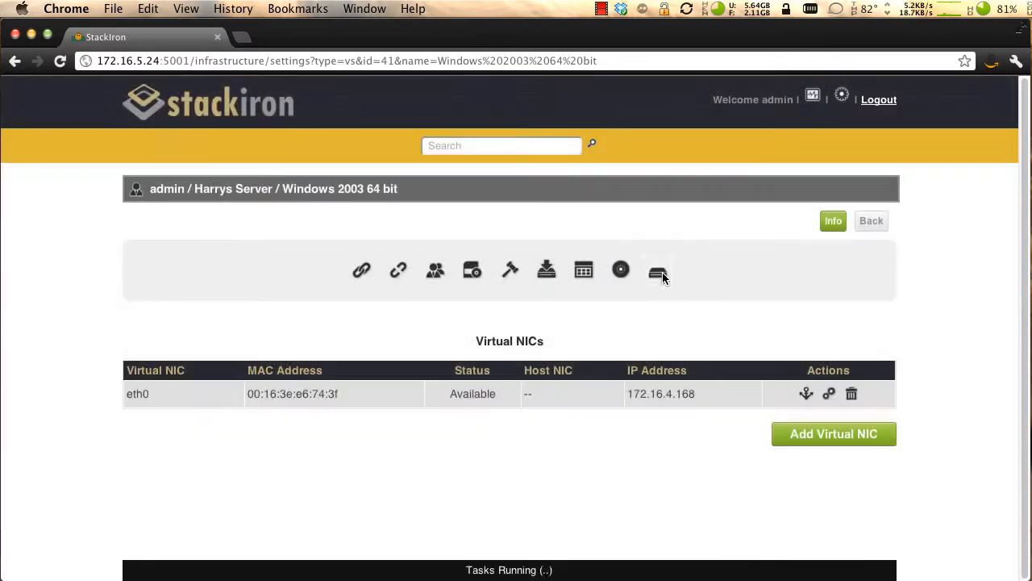
{"action": "left_click", "coordinate": [659, 273]}
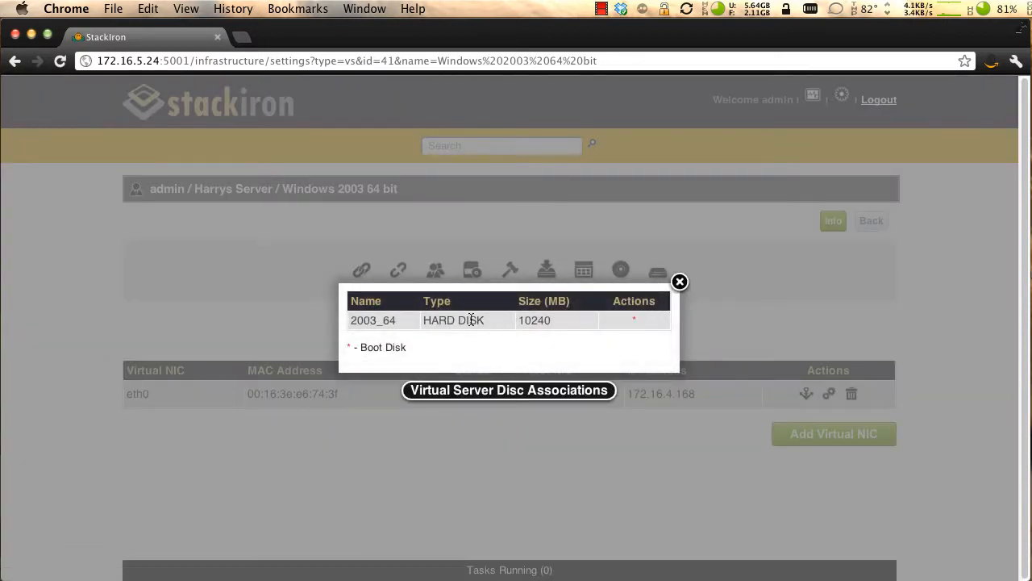
{"action": "left_click", "coordinate": [680, 282]}
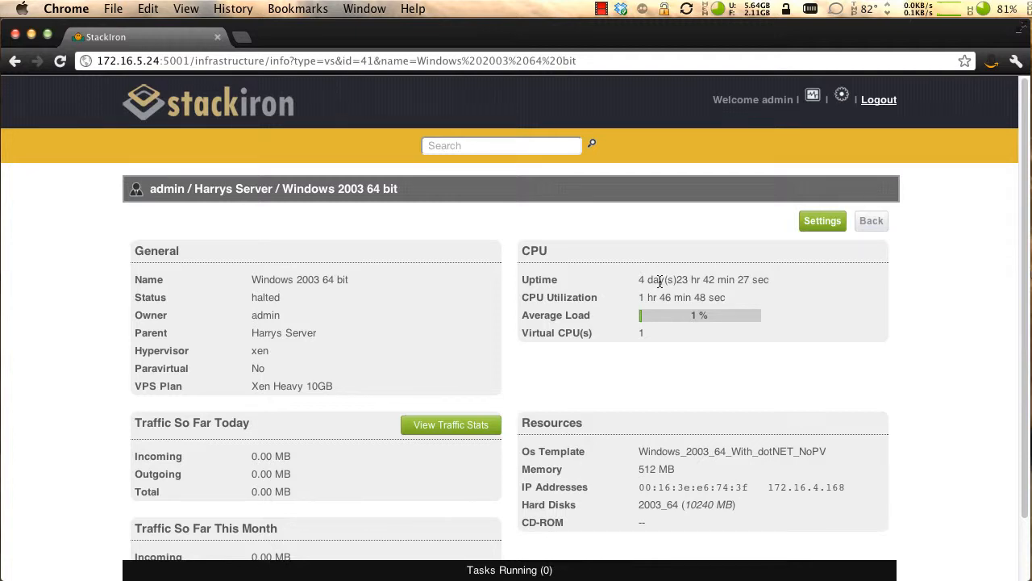
- View the IP pools in the global settings and look over the form for adding an IP pool without saving
{"action": "left_click", "coordinate": [841, 99]}
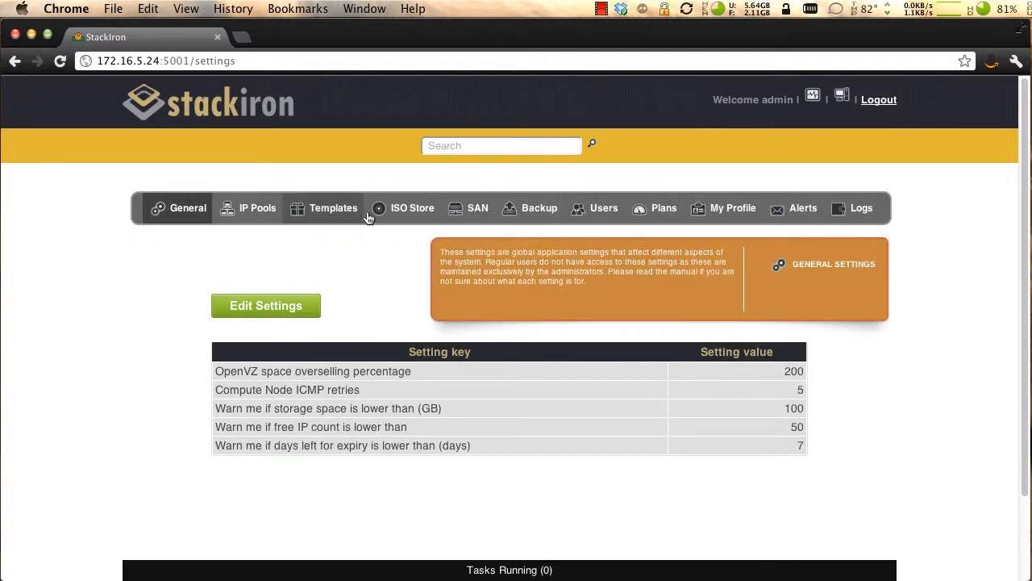
{"action": "left_click", "coordinate": [254, 208]}
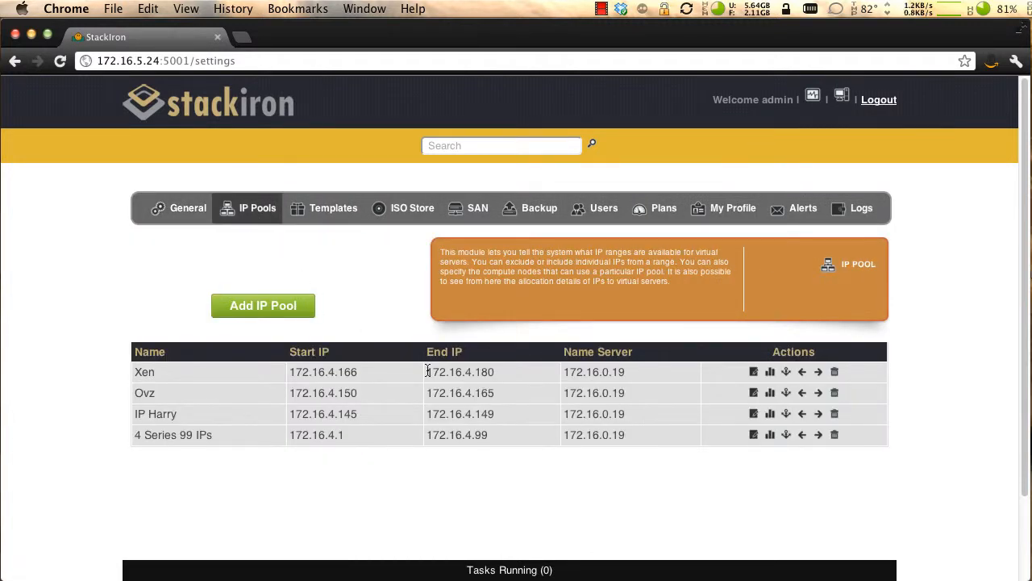
{"action": "left_click", "coordinate": [296, 303]}
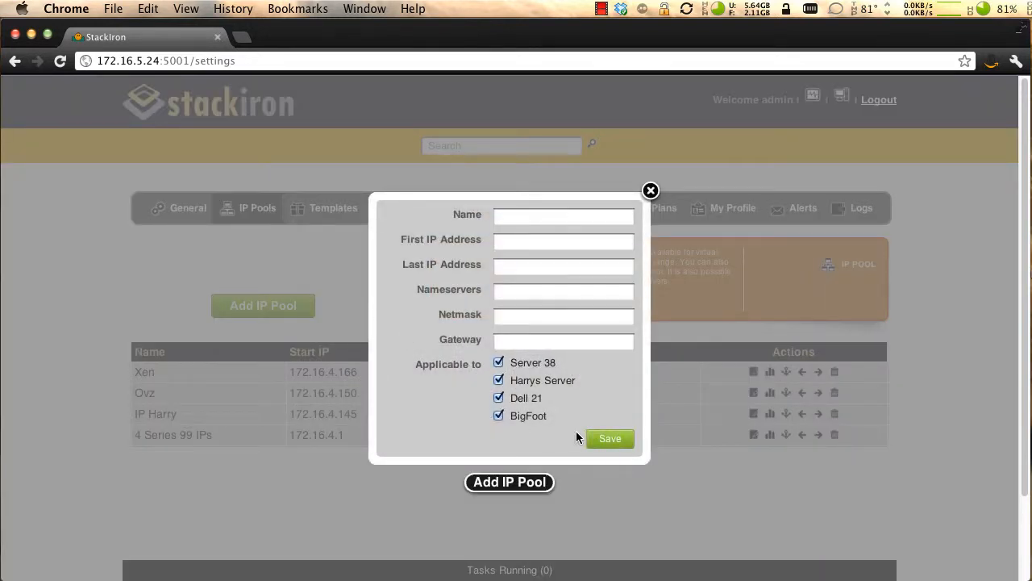
{"action": "left_click", "coordinate": [650, 191]}
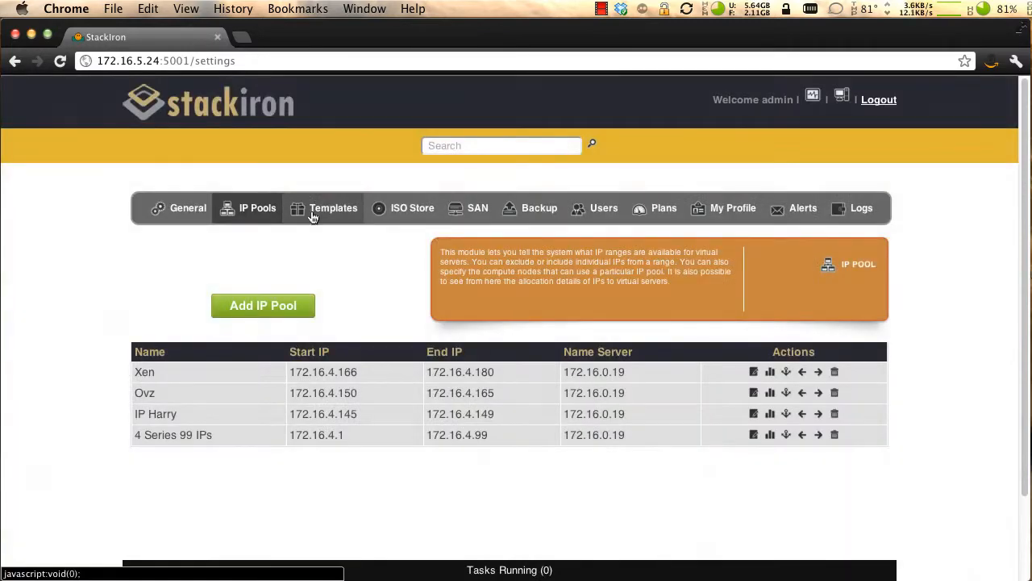
- Review the available Xen HVM, Xen paravirtual and OpenVZ OS templates
{"action": "left_click", "coordinate": [313, 218]}
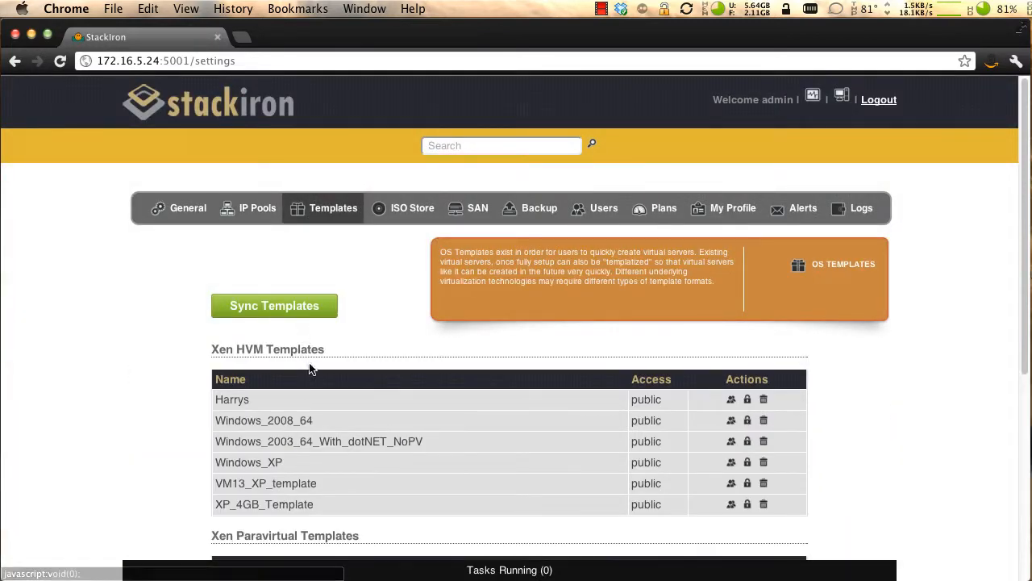
{"action": "scroll", "coordinate": [325, 390], "scroll_direction": "down", "scroll_amount": 3}
{"action": "scroll", "coordinate": [325, 387], "scroll_direction": "down", "scroll_amount": 5}
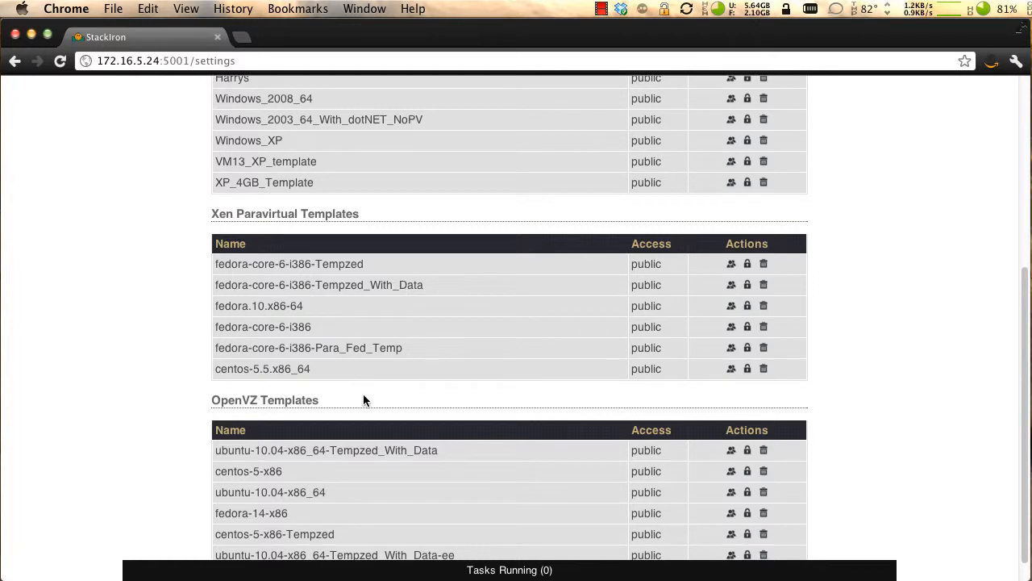
- Review the ISO Store images, the SAN section and the backup servers in the global settings
{"action": "scroll", "coordinate": [363, 394], "scroll_direction": "up", "scroll_amount": 8}
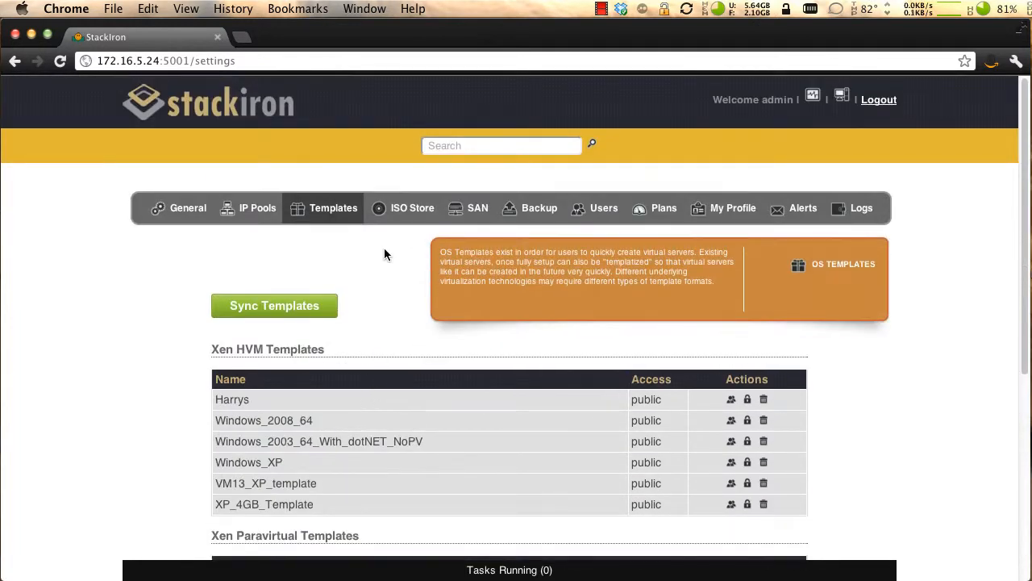
{"action": "left_click", "coordinate": [410, 211]}
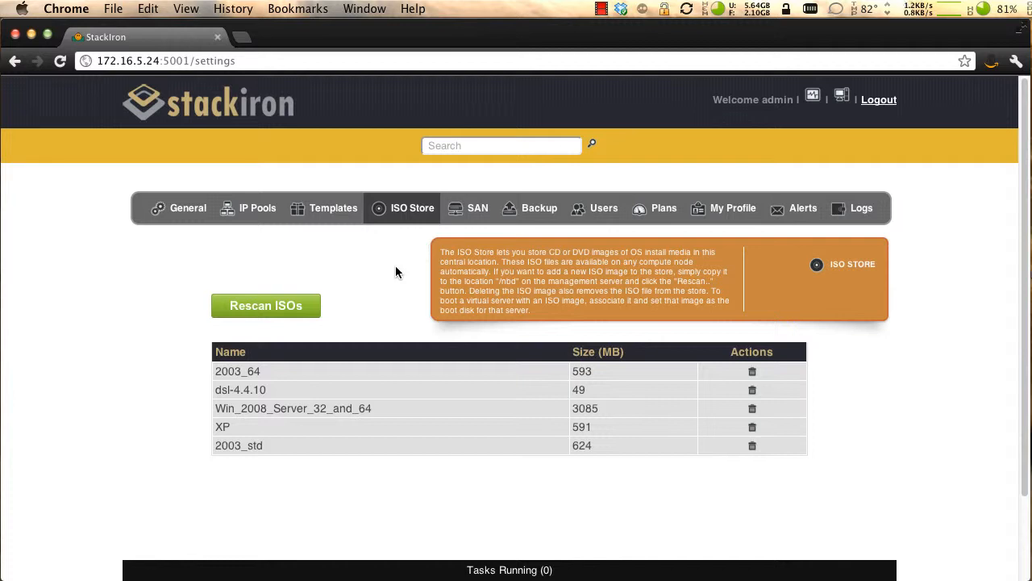
{"action": "left_click", "coordinate": [477, 217]}
{"action": "left_click", "coordinate": [533, 215]}
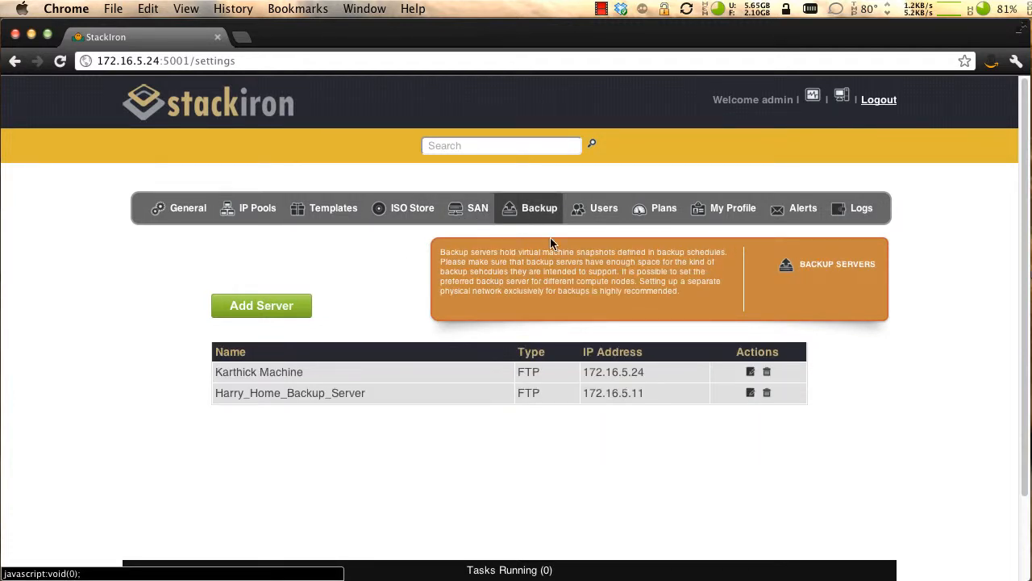
- View the user list and look over the user details and rights in the new-user form, closing it without saving
{"action": "left_click", "coordinate": [596, 216]}
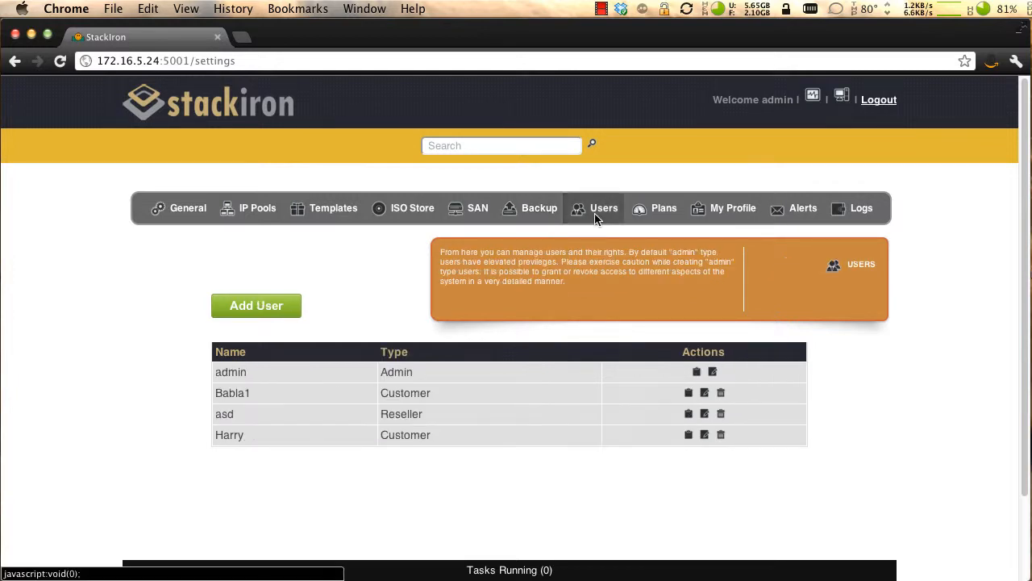
{"action": "left_click", "coordinate": [275, 311]}
{"action": "left_click", "coordinate": [734, 374]}
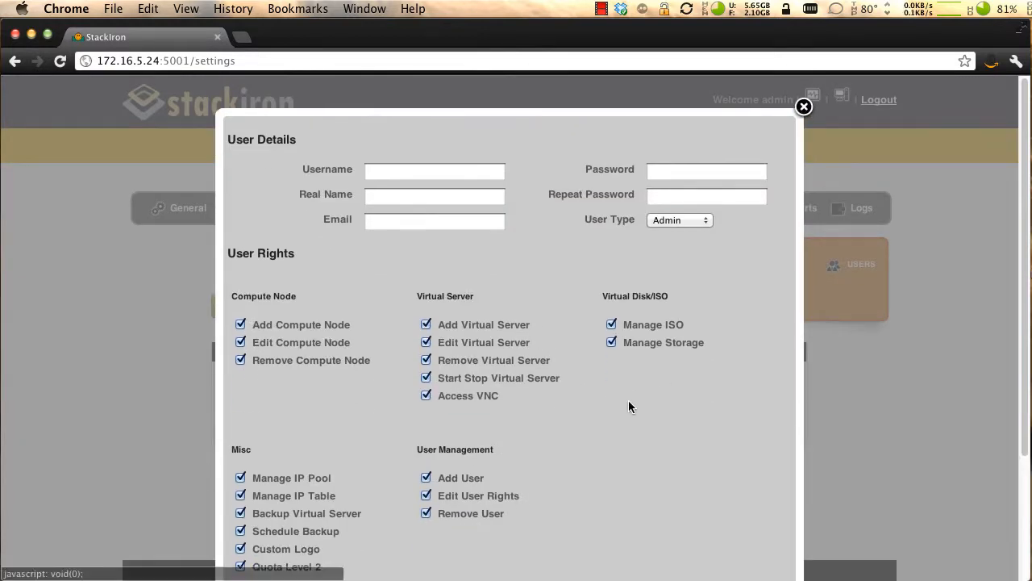
{"action": "scroll", "coordinate": [628, 400], "scroll_direction": "down", "scroll_amount": 5}
{"action": "scroll", "coordinate": [628, 406], "scroll_direction": "up", "scroll_amount": 5}
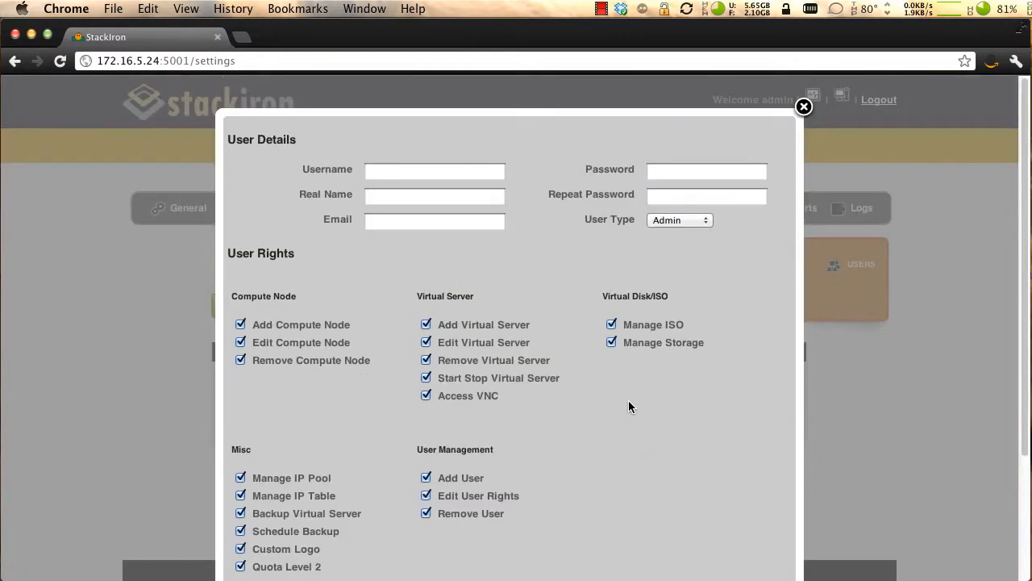
{"action": "left_click", "coordinate": [803, 107]}
- View the resource plans and look over the new-plan form, including its Use SAN Storage option, cancelling it without saving
{"action": "left_click", "coordinate": [663, 209]}
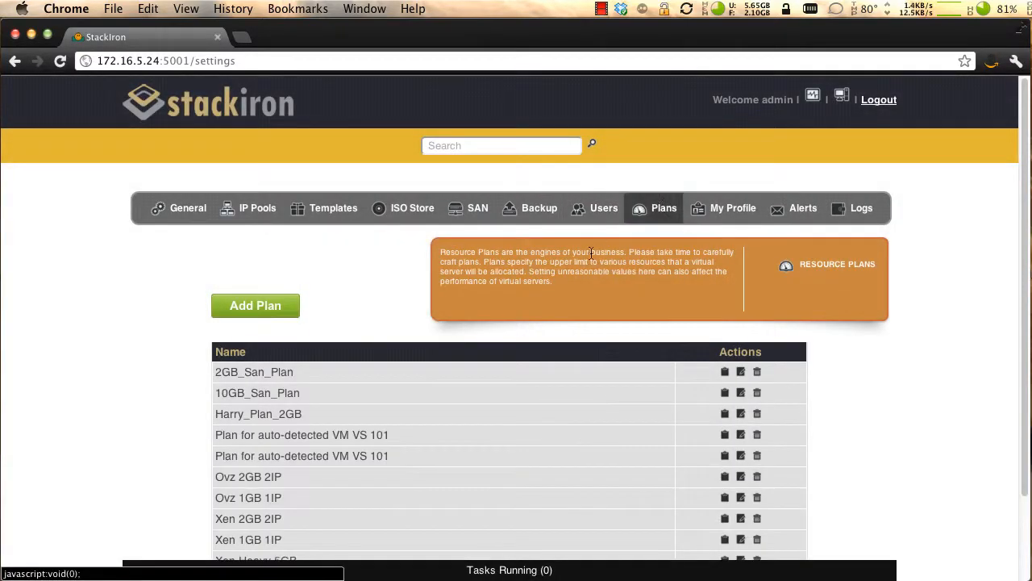
{"action": "left_click", "coordinate": [253, 308]}
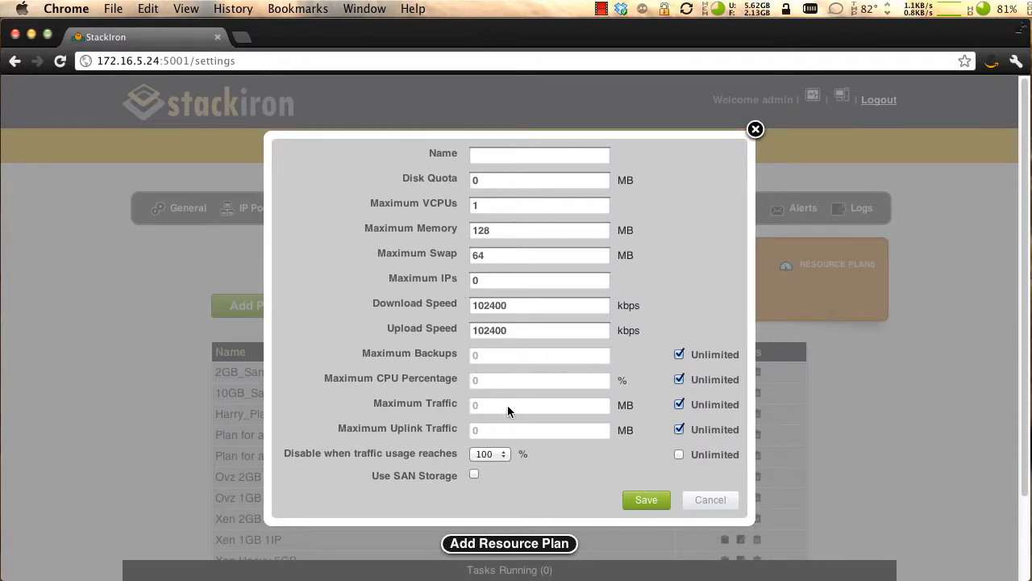
{"action": "left_click", "coordinate": [474, 475]}
{"action": "left_click", "coordinate": [709, 503]}
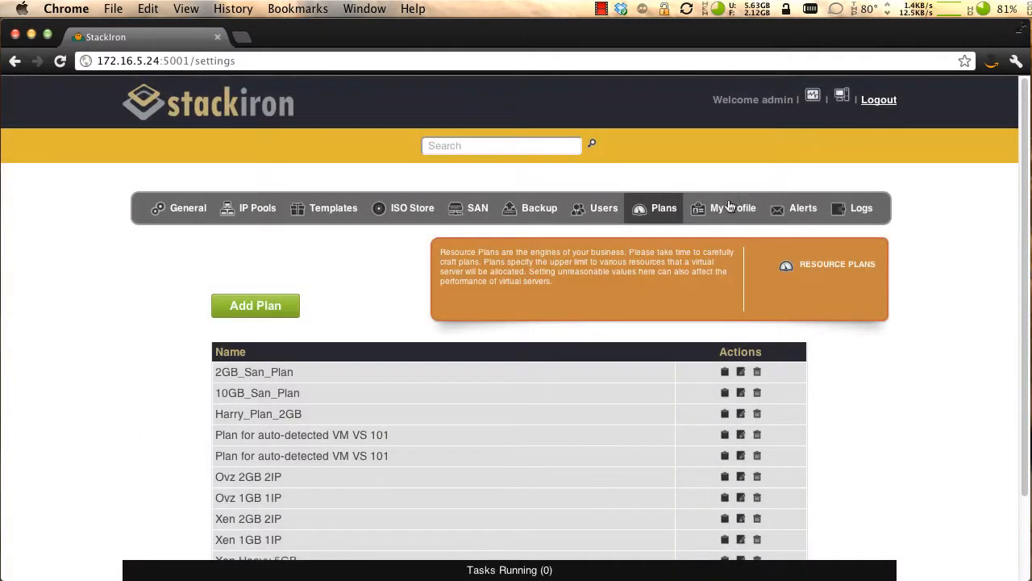
- Show the audit log records from 2012-2-11 to 2012-2-11 and look through the listed tasks
{"action": "left_click", "coordinate": [842, 211]}
{"action": "left_click", "coordinate": [406, 353]}
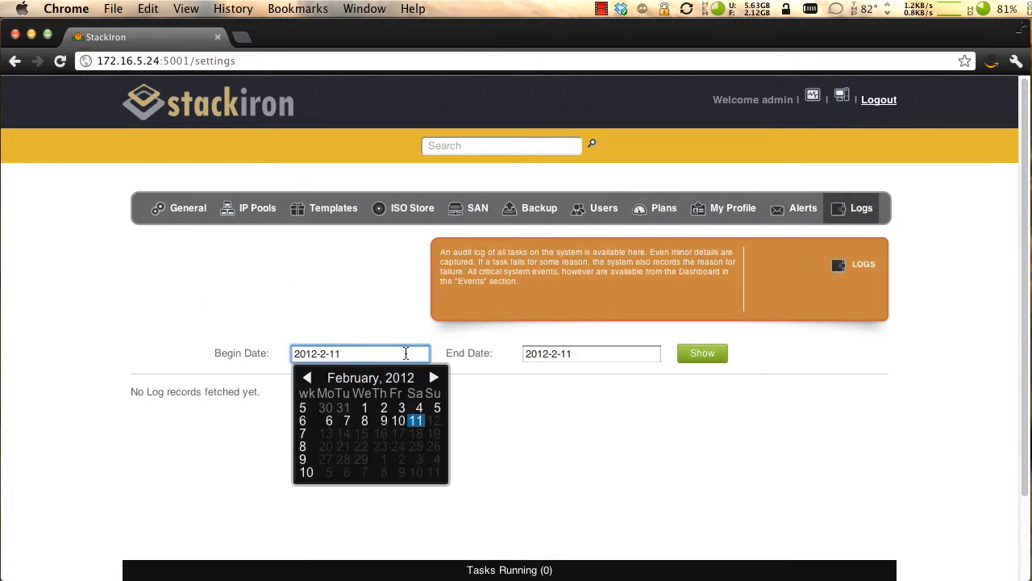
{"action": "left_click", "coordinate": [467, 350]}
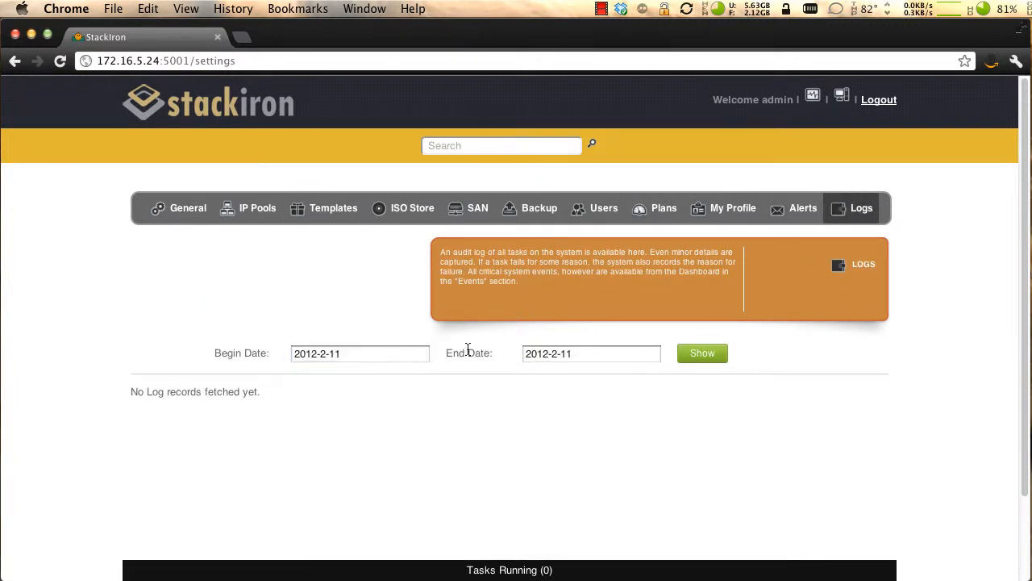
{"action": "left_click", "coordinate": [710, 355]}
{"action": "scroll", "coordinate": [912, 420], "scroll_direction": "down", "scroll_amount": 3}
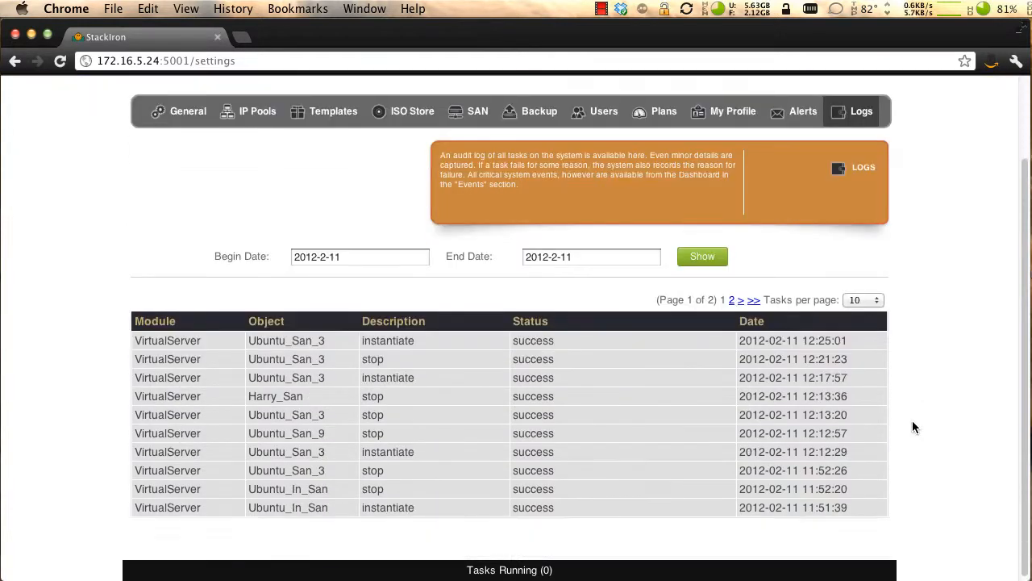
{"action": "scroll", "coordinate": [912, 427], "scroll_direction": "up", "scroll_amount": 3}
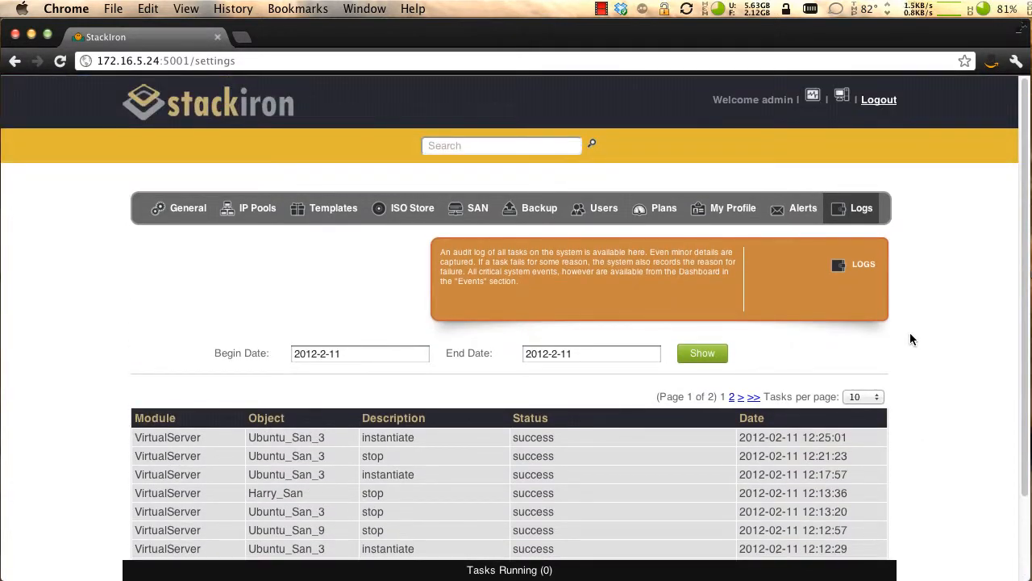
- Return to the general settings and log out of the admin account
{"action": "left_click", "coordinate": [201, 207]}
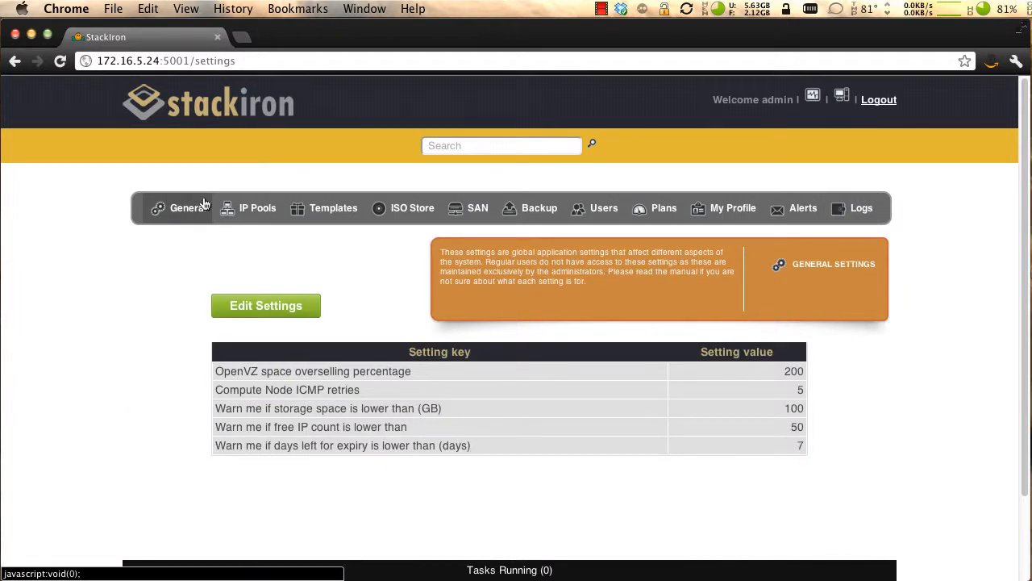
{"action": "left_click", "coordinate": [875, 100]}
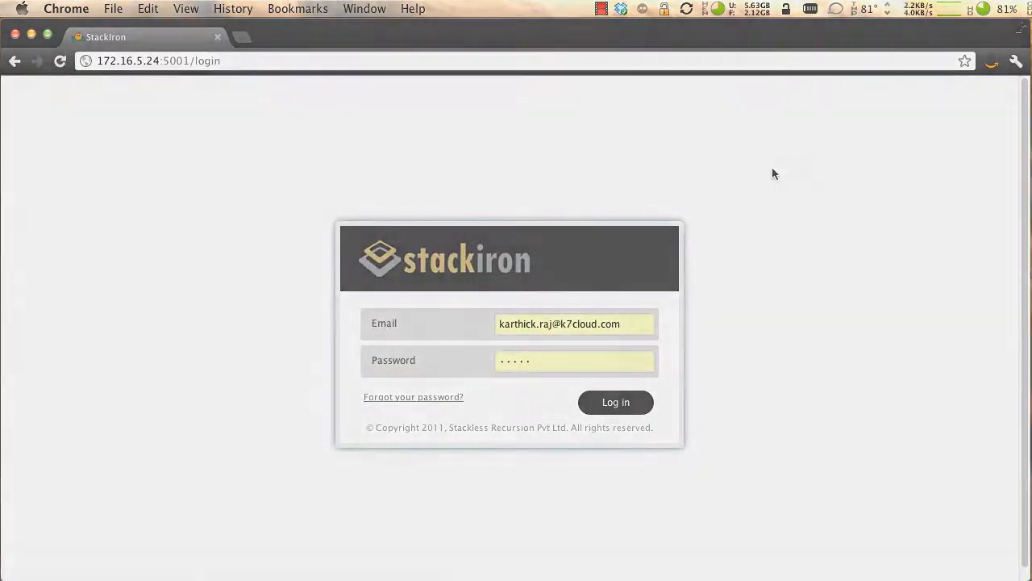